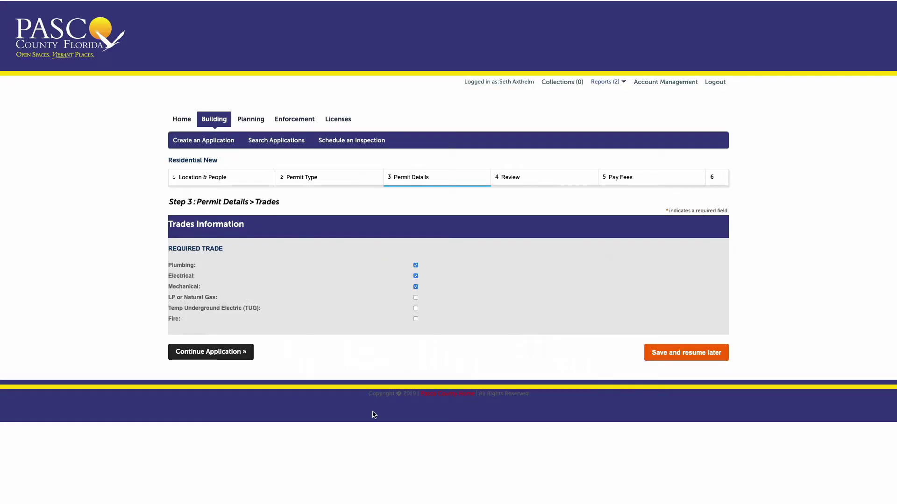
Continue past Trades, agree to the review certification, and continue the application to Pay Fees
{"action": "left_click", "coordinate": [232, 357]}
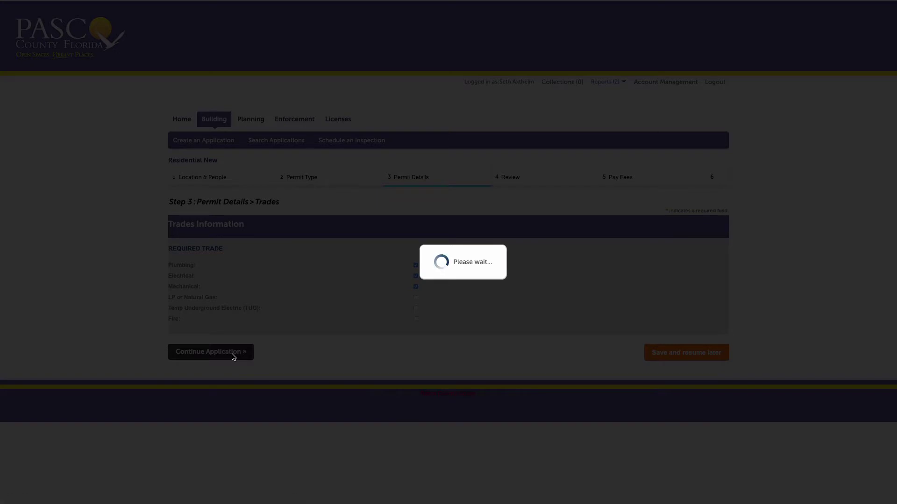
{"action": "scroll", "coordinate": [169, 341], "scroll_direction": "down", "scroll_amount": 2}
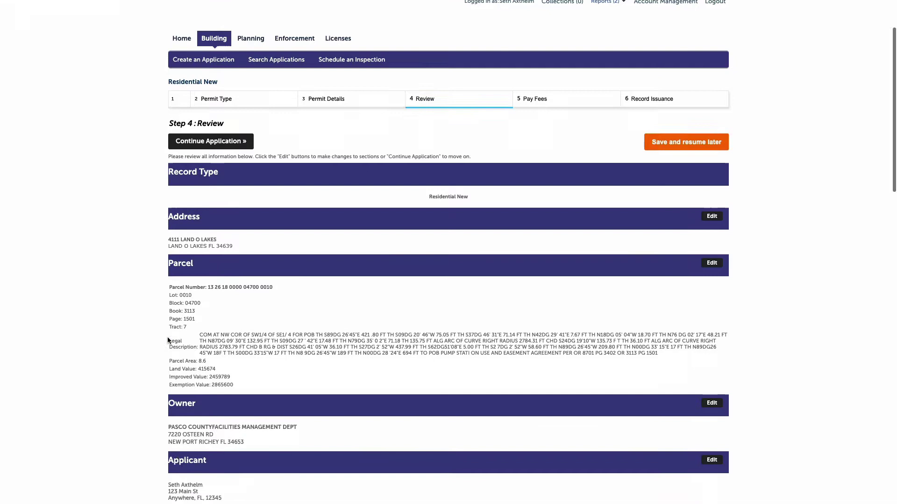
{"action": "scroll", "coordinate": [168, 341], "scroll_direction": "down", "scroll_amount": 1}
{"action": "scroll", "coordinate": [168, 340], "scroll_direction": "down", "scroll_amount": 2}
{"action": "scroll", "coordinate": [169, 340], "scroll_direction": "down", "scroll_amount": 2}
{"action": "scroll", "coordinate": [168, 340], "scroll_direction": "down", "scroll_amount": 2}
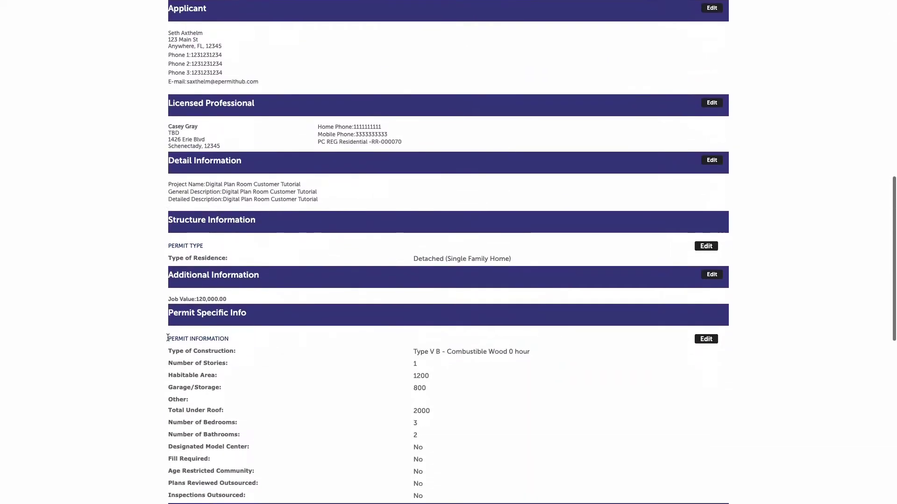
{"action": "scroll", "coordinate": [168, 339], "scroll_direction": "down", "scroll_amount": 2}
{"action": "scroll", "coordinate": [168, 339], "scroll_direction": "down", "scroll_amount": 2}
{"action": "scroll", "coordinate": [168, 338], "scroll_direction": "down", "scroll_amount": 3}
{"action": "scroll", "coordinate": [167, 338], "scroll_direction": "down", "scroll_amount": 3}
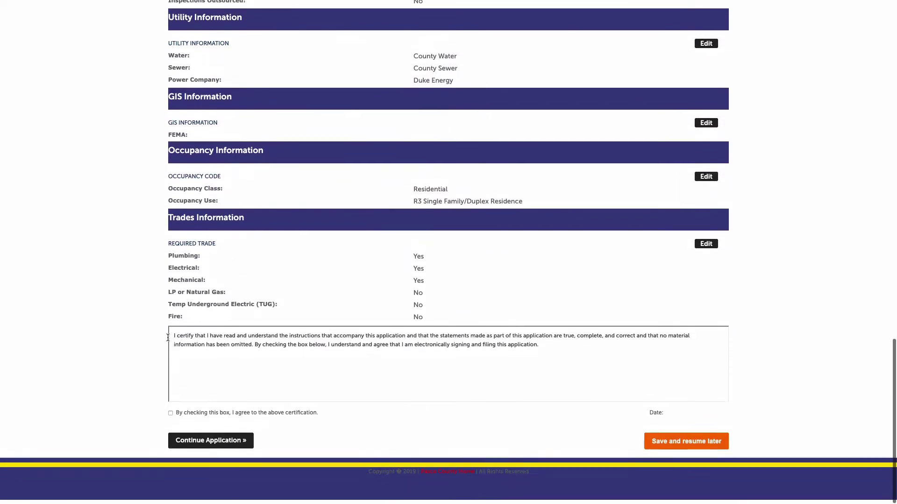
{"action": "left_click", "coordinate": [170, 417]}
{"action": "left_click", "coordinate": [207, 446]}
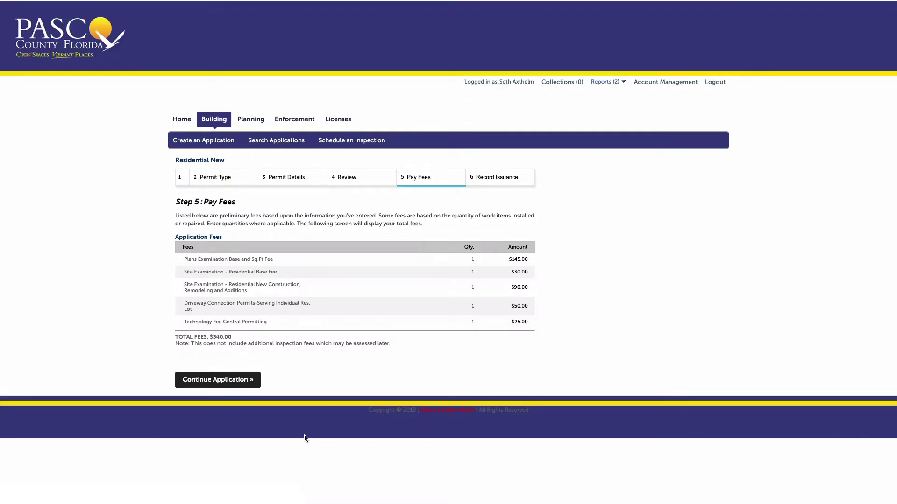
{"action": "left_click", "coordinate": [229, 382]}
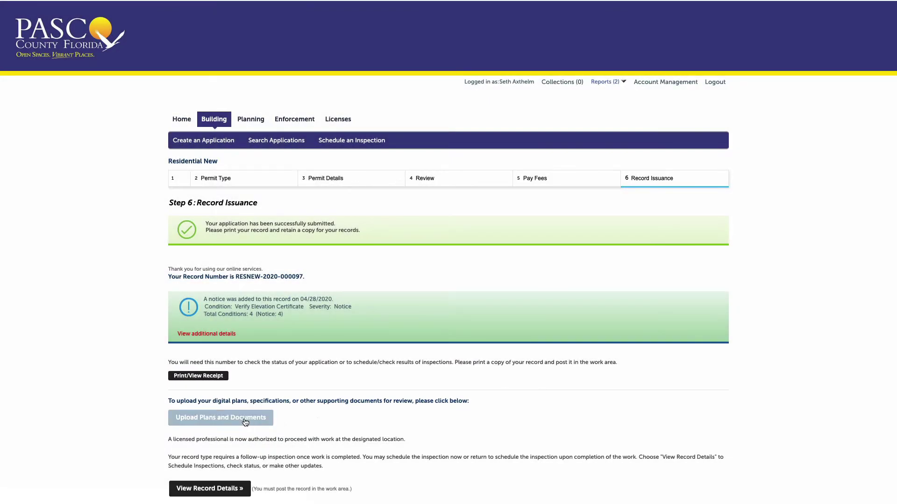
Start the plan upload, describe the package as 'Initial plans and documents', and continue to Step 2
{"action": "left_click", "coordinate": [226, 421]}
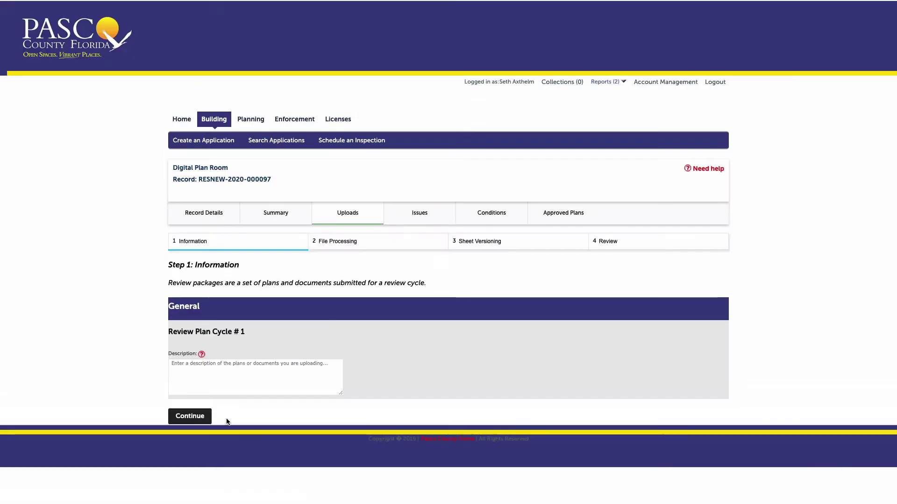
{"action": "left_click", "coordinate": [231, 368]}
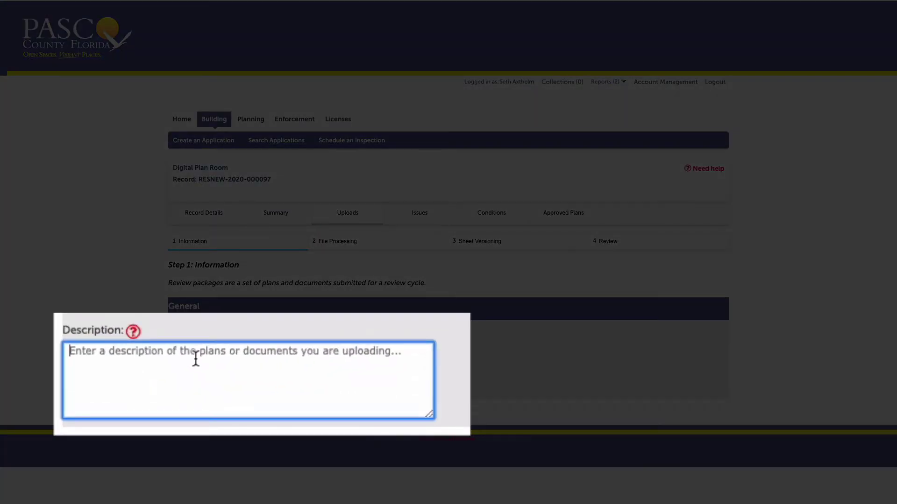
{"action": "type", "text": "Initial"}
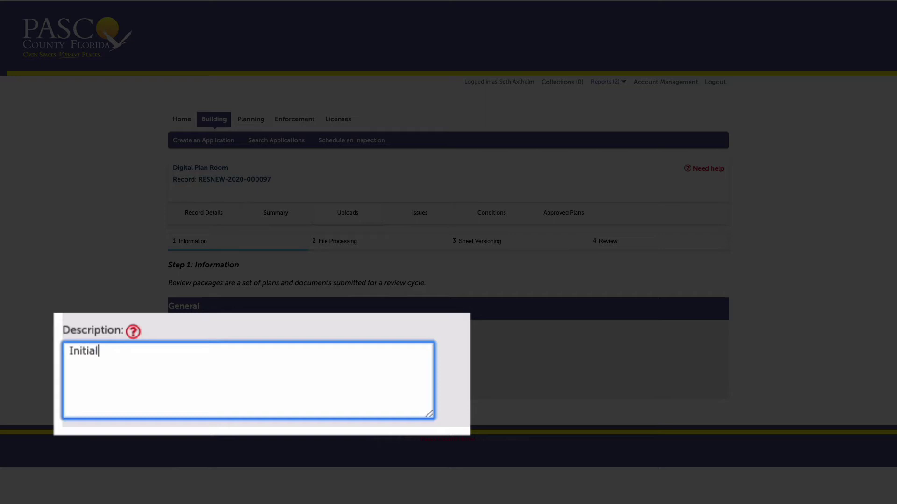
{"action": "type", "text": " plans and"}
{"action": "type", "text": " documents"}
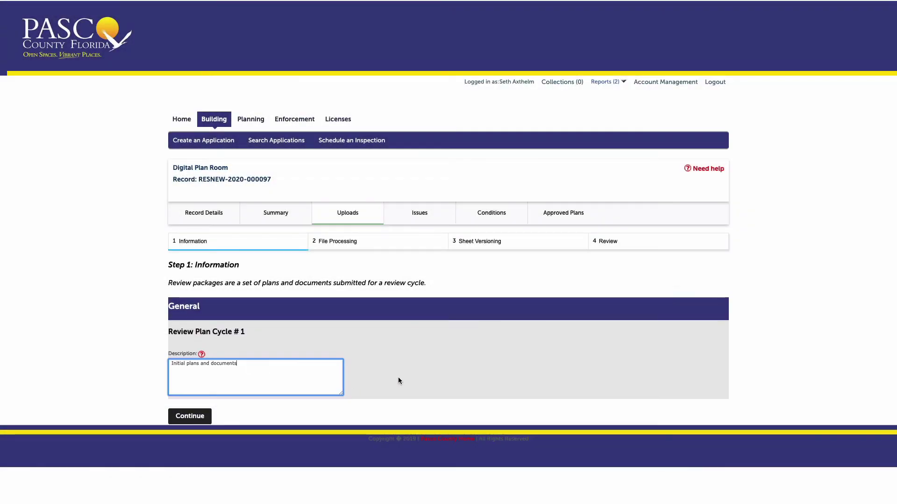
{"action": "left_click", "coordinate": [409, 378]}
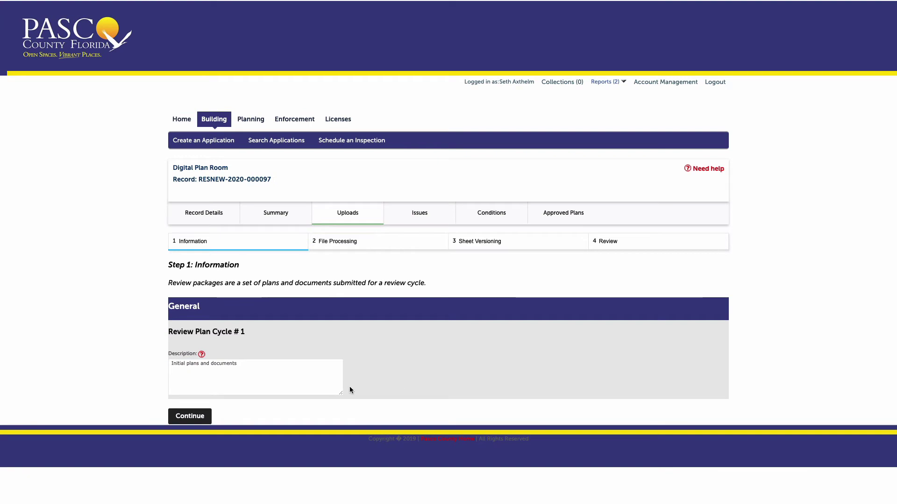
{"action": "left_click", "coordinate": [194, 419]}
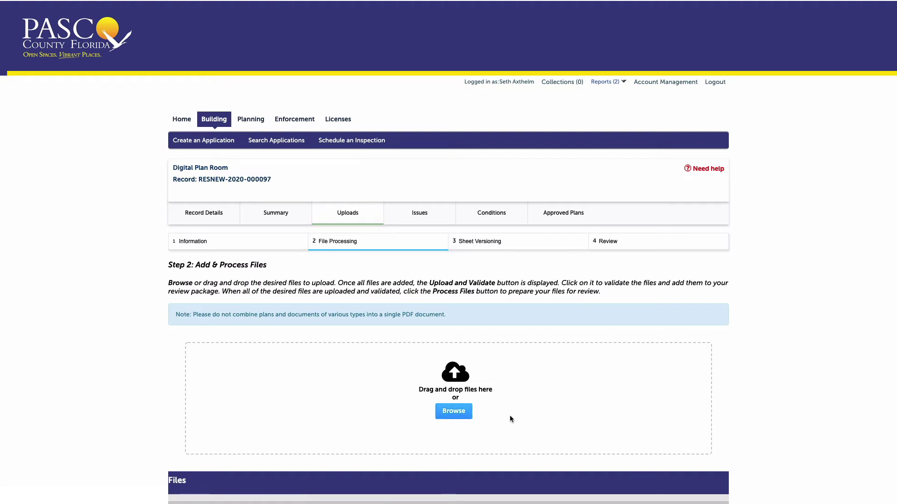
Select CorruptedFile.pdf, InvalidSignature.pdf and Encrypted128AES.pdf for upload
{"action": "left_click", "coordinate": [461, 414]}
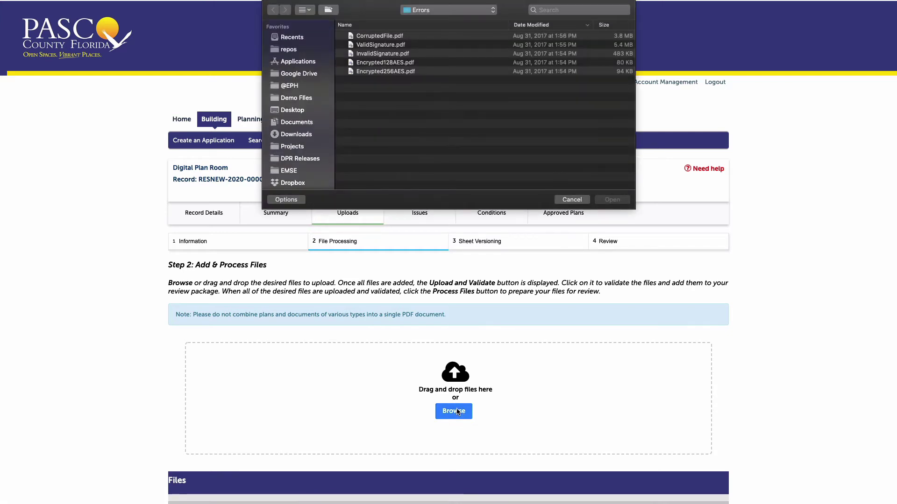
{"action": "left_click", "coordinate": [382, 36]}
{"action": "left_click", "coordinate": [383, 53], "text": "super"}
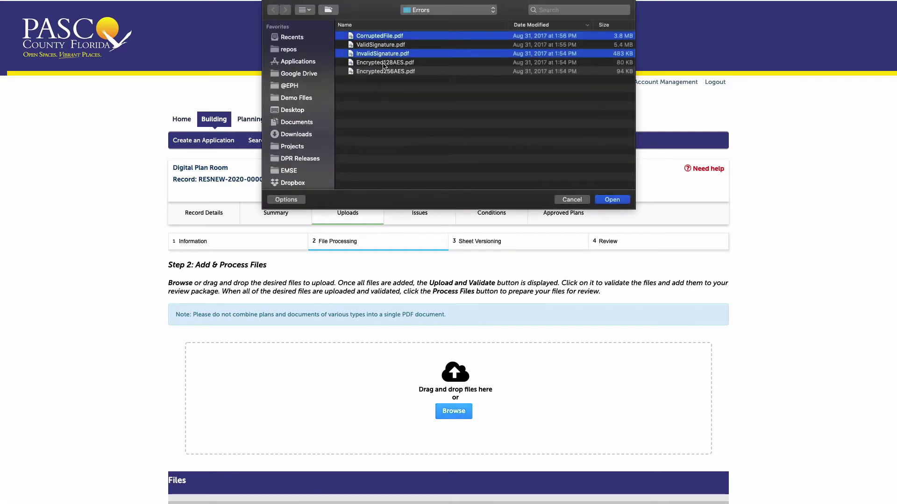
{"action": "left_click", "coordinate": [612, 200]}
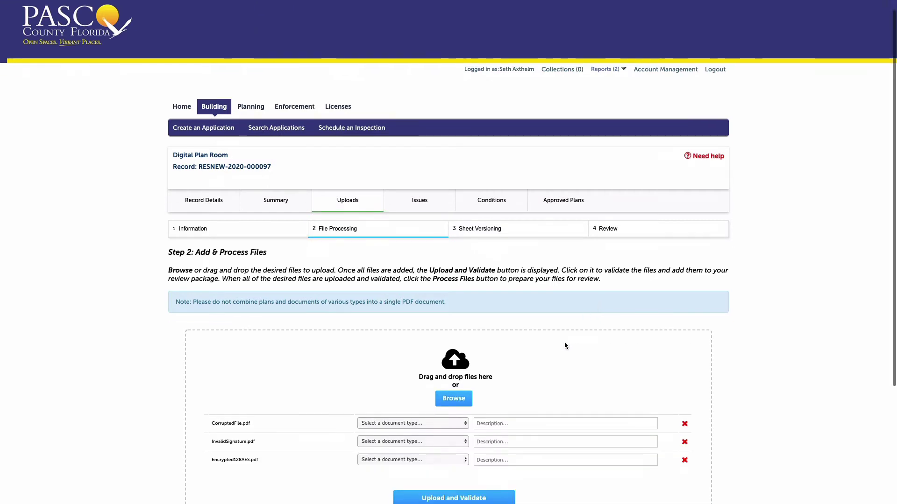
{"action": "scroll", "coordinate": [564, 342], "scroll_direction": "down", "scroll_amount": 3}
Type CorruptedFile and InvalidSignature as signed and sealed construction plans, Encrypted128AES as AC Energy Calculations
{"action": "left_click", "coordinate": [438, 283]}
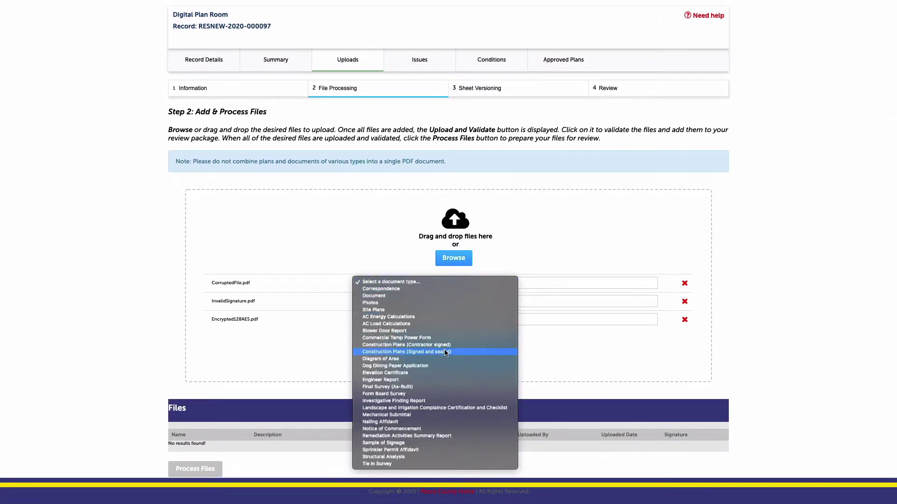
{"action": "left_click", "coordinate": [446, 352]}
{"action": "left_click", "coordinate": [428, 300]}
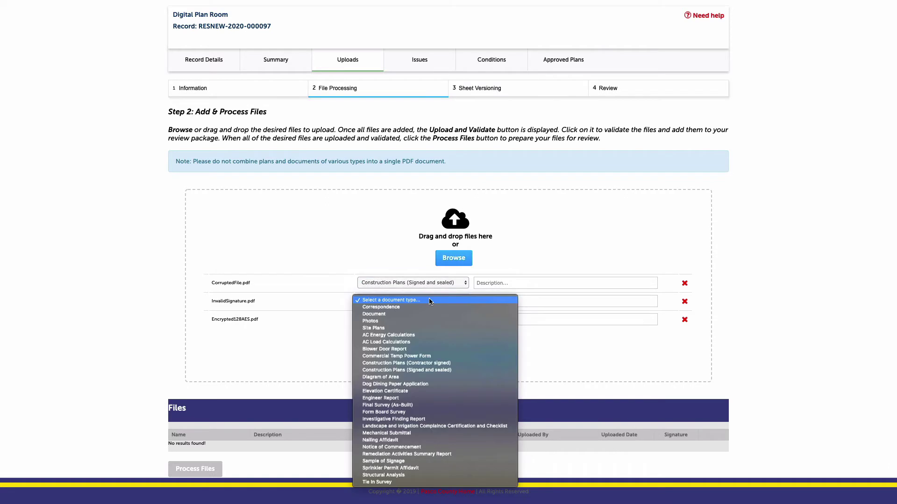
{"action": "left_click", "coordinate": [449, 370]}
{"action": "left_click", "coordinate": [414, 320]}
{"action": "left_click", "coordinate": [414, 353]}
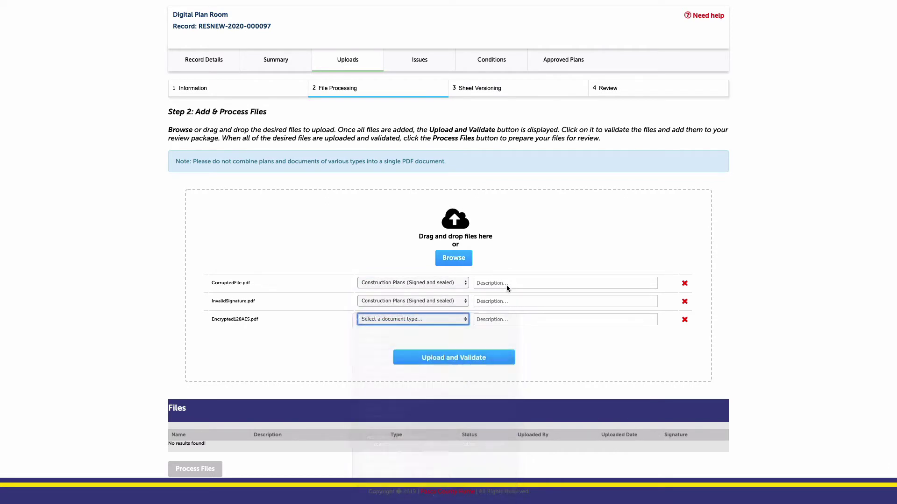
Describe the three files, with 'calculations' for the third, and upload them for validation
{"action": "left_click", "coordinate": [510, 282]}
{"action": "type", "text": "arch"}
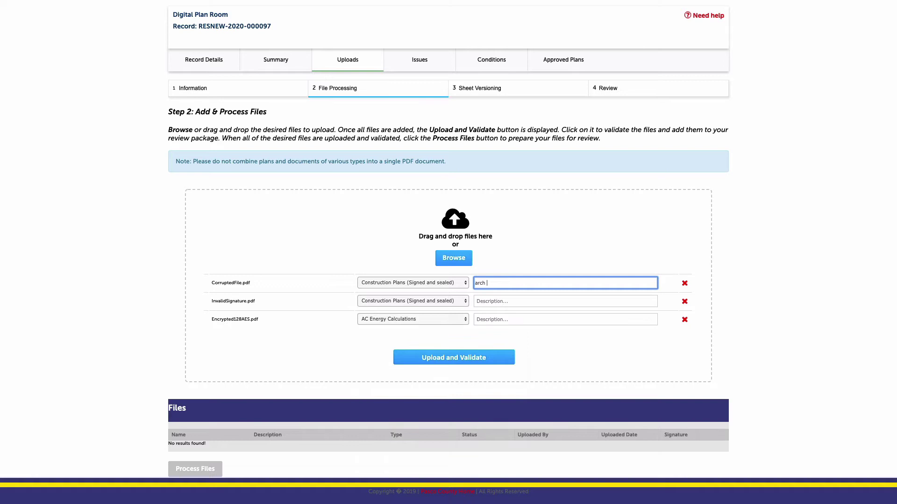
{"action": "type", "text": " plans"}
{"action": "left_click", "coordinate": [507, 303]}
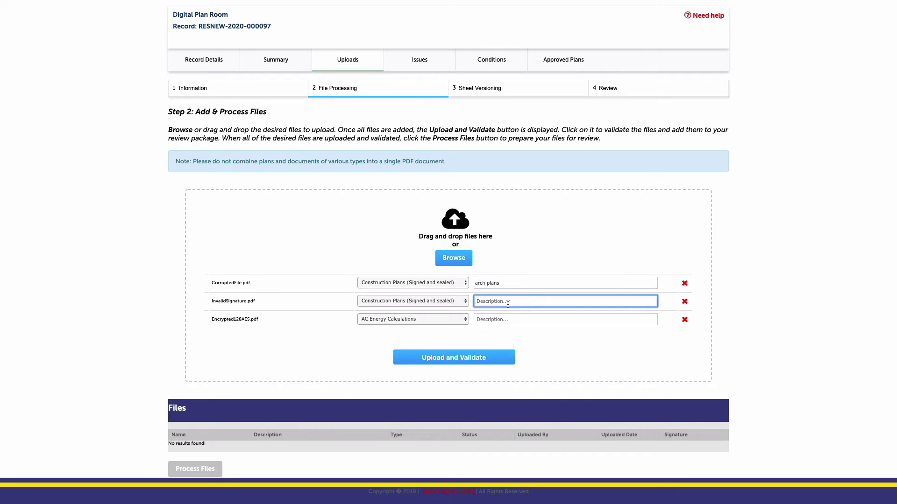
{"action": "type", "text": "trade sheets"}
{"action": "left_click", "coordinate": [502, 319]}
{"action": "type", "text": "calculations"}
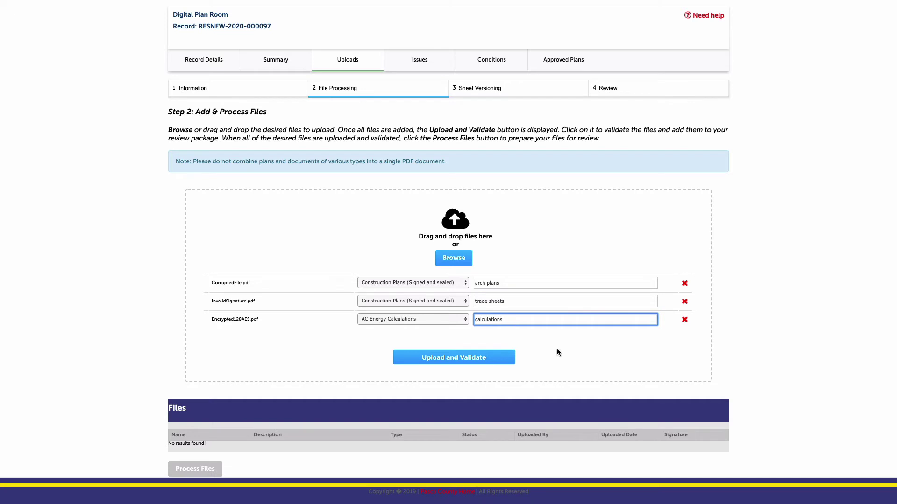
{"action": "left_click", "coordinate": [449, 359]}
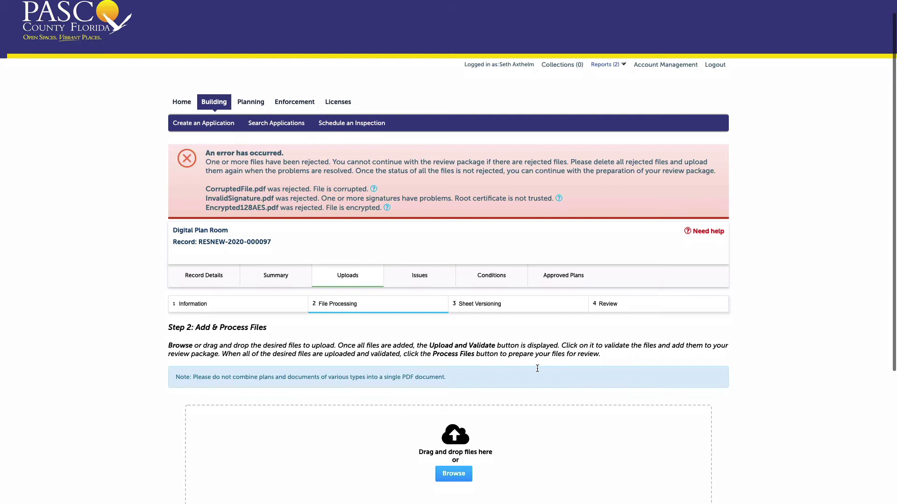
{"action": "scroll", "coordinate": [537, 368], "scroll_direction": "down", "scroll_amount": 3}
Re-add CorruptedFile.pdf as Construction Plans (Signed and sealed), described 'additional sheets', and validate it
{"action": "left_click", "coordinate": [454, 374]}
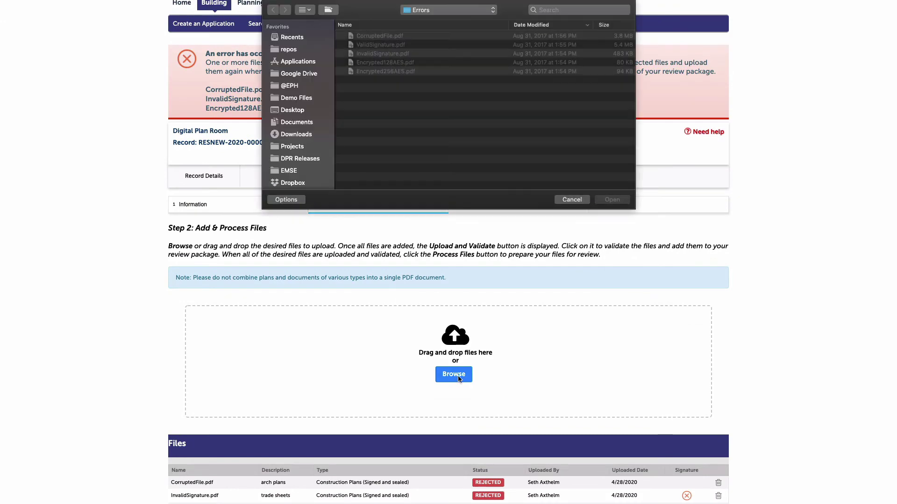
{"action": "double_click", "coordinate": [379, 36]}
{"action": "left_click", "coordinate": [439, 398]}
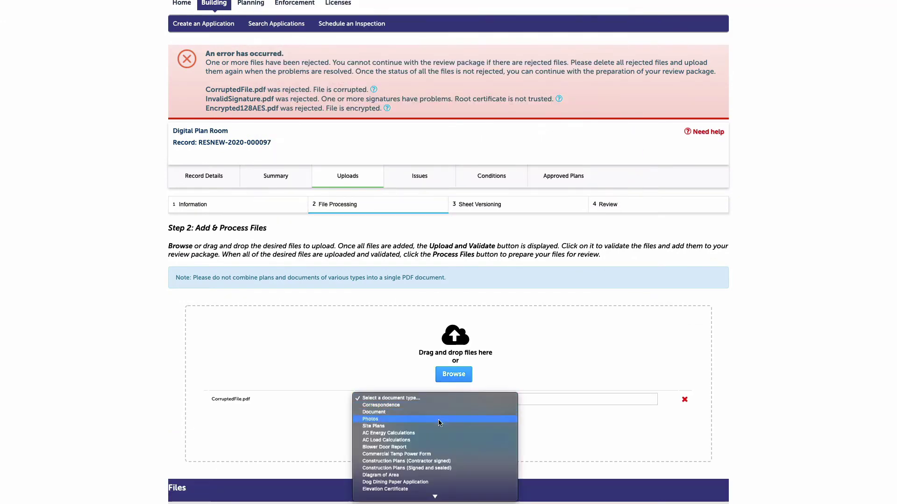
{"action": "left_click", "coordinate": [438, 468]}
{"action": "left_click", "coordinate": [506, 399]}
{"action": "type", "text": "ad"}
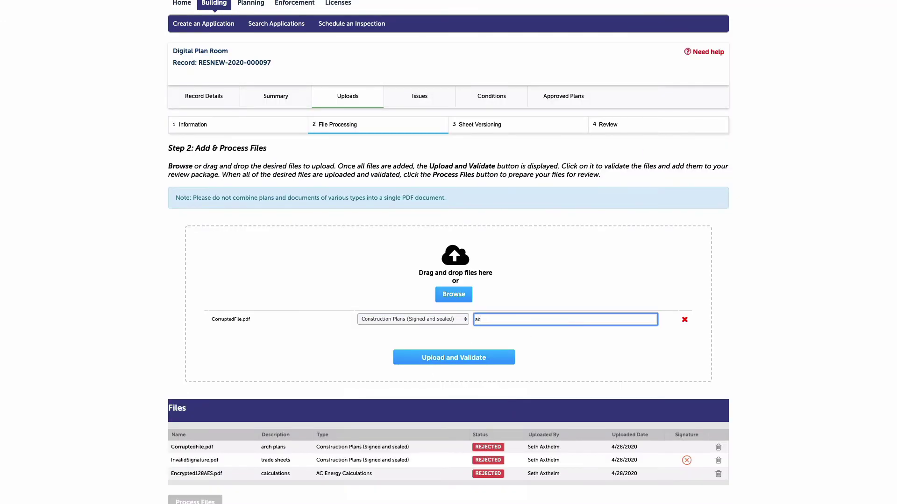
{"action": "type", "text": "dress plans"}
{"action": "left_click", "coordinate": [463, 358]}
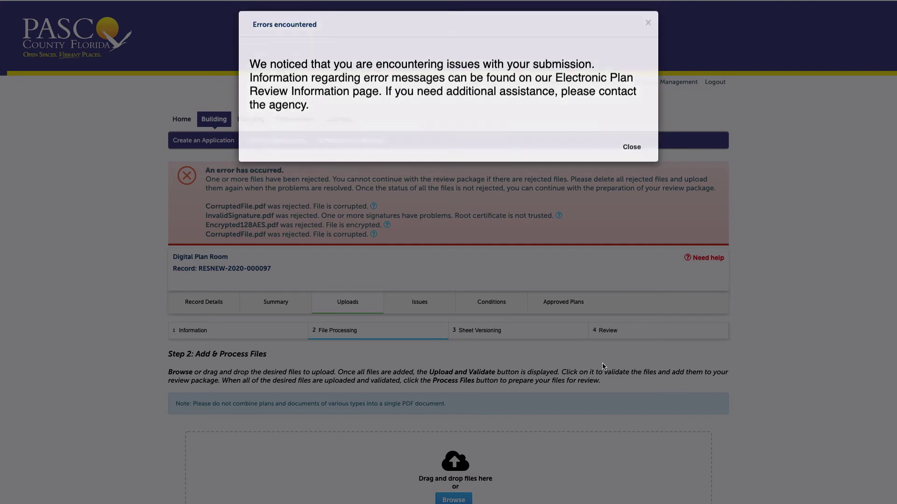
Dismiss the errors notice and delete all four rejected files, confirming each removal
{"action": "left_click", "coordinate": [602, 366]}
{"action": "scroll", "coordinate": [603, 358], "scroll_direction": "down", "scroll_amount": 3}
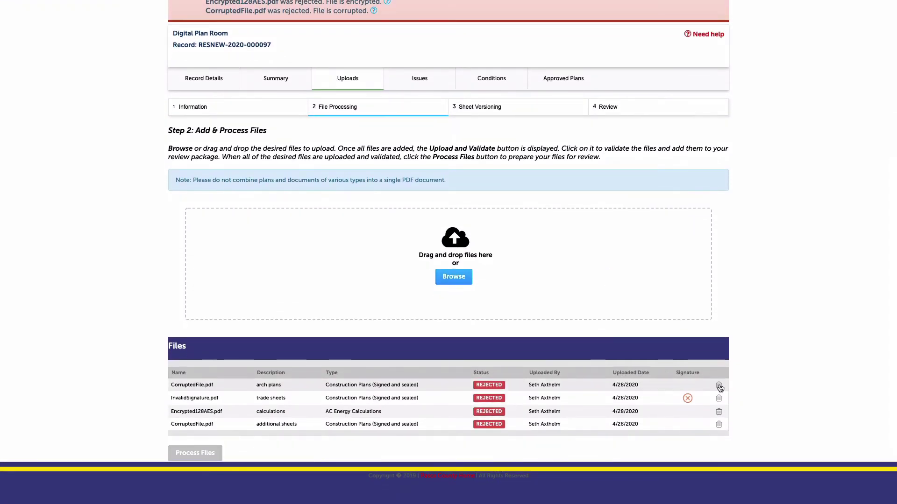
{"action": "left_click", "coordinate": [718, 384]}
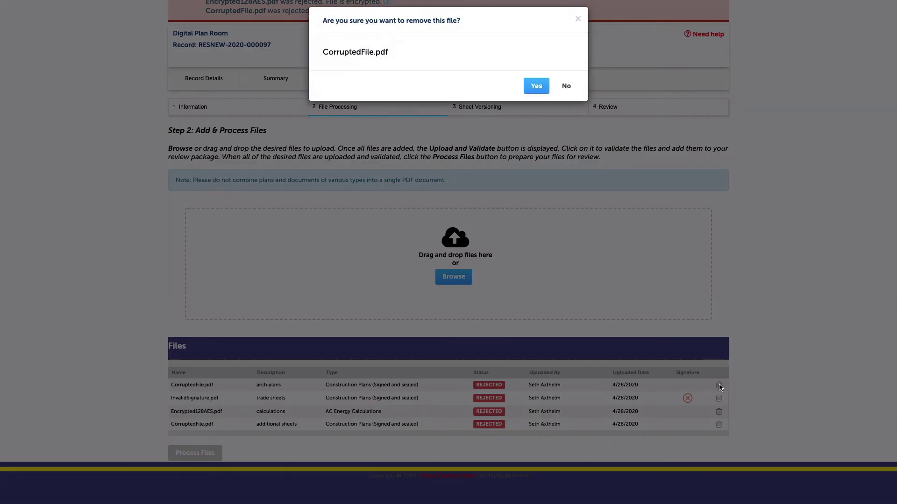
{"action": "left_click", "coordinate": [536, 93]}
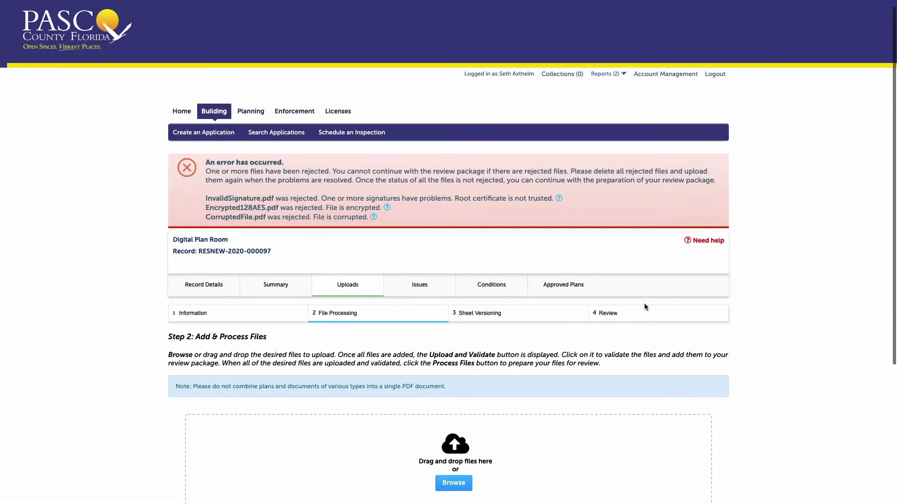
{"action": "scroll", "coordinate": [644, 304], "scroll_direction": "down", "scroll_amount": 3}
{"action": "left_click", "coordinate": [719, 400]}
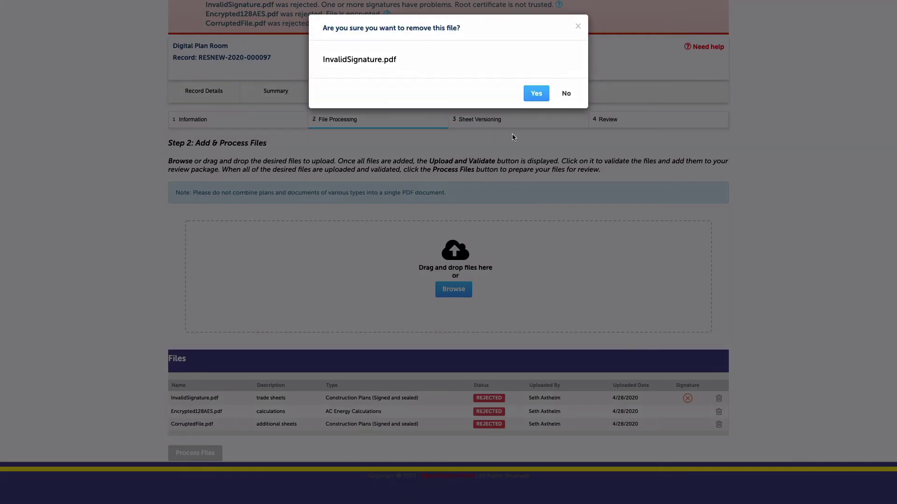
{"action": "left_click", "coordinate": [536, 93]}
{"action": "scroll", "coordinate": [637, 334], "scroll_direction": "down", "scroll_amount": 3}
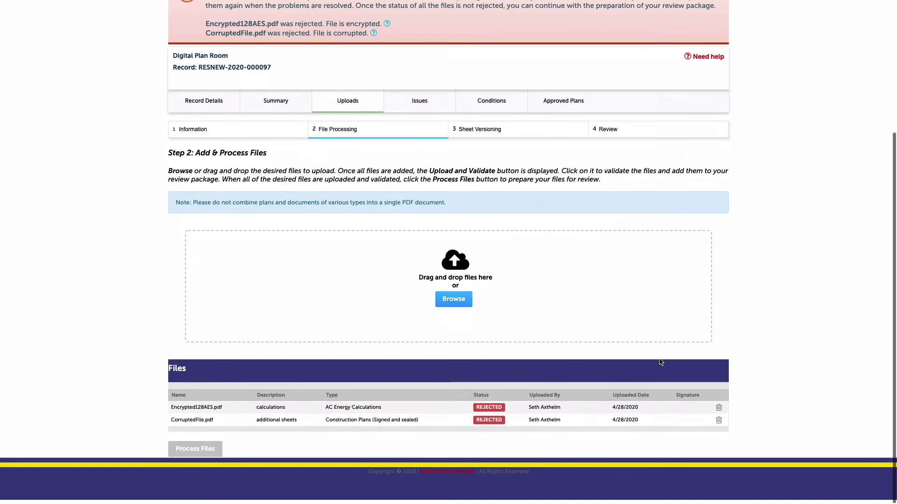
{"action": "left_click", "coordinate": [719, 412]}
{"action": "left_click", "coordinate": [536, 93]}
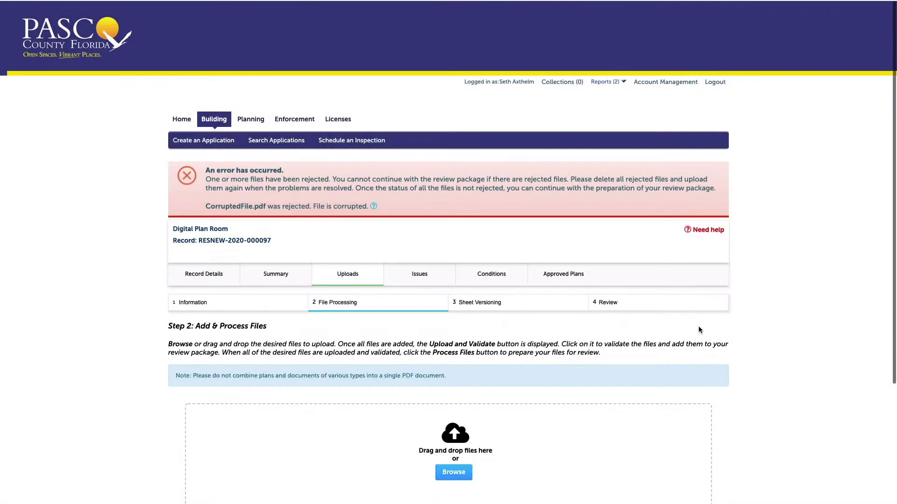
{"action": "scroll", "coordinate": [699, 330], "scroll_direction": "down", "scroll_amount": 2}
{"action": "scroll", "coordinate": [687, 337], "scroll_direction": "down", "scroll_amount": 2}
{"action": "left_click", "coordinate": [719, 427]}
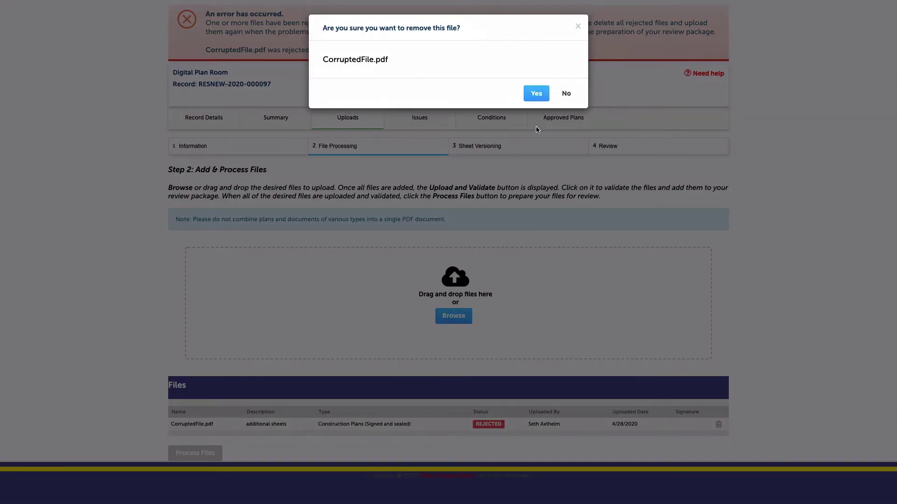
{"action": "left_click", "coordinate": [536, 94]}
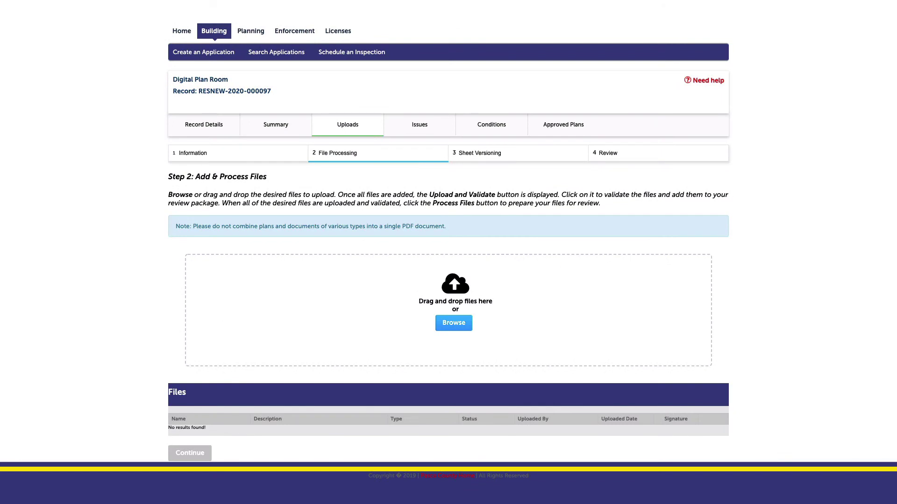
Add the floor plan and AutoCAD sample as signed and sealed construction plans, specifications as AC Energy Calculations
{"action": "left_click_drag", "start_coordinate": [28, 183], "coordinate": [397, 300]}
{"action": "scroll", "coordinate": [381, 281], "scroll_direction": "down", "scroll_amount": 2}
{"action": "left_click", "coordinate": [391, 285]}
{"action": "left_click", "coordinate": [407, 351]}
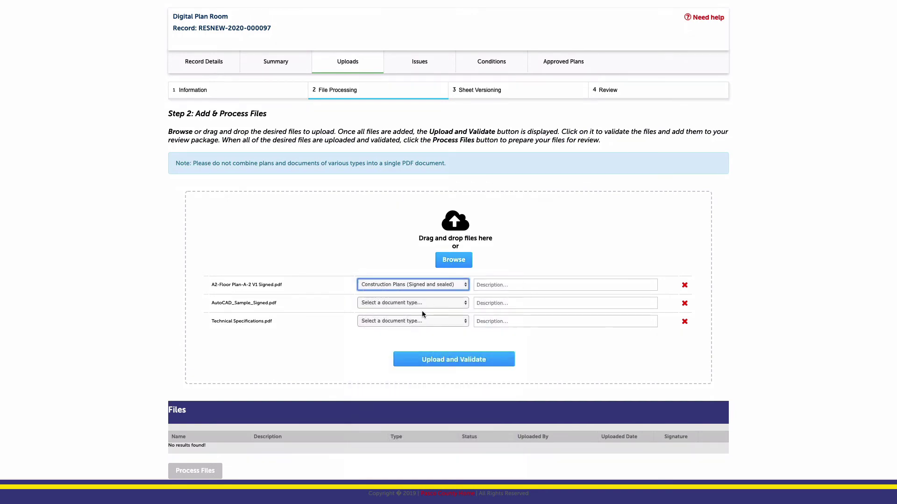
{"action": "left_click", "coordinate": [420, 304]}
{"action": "left_click", "coordinate": [421, 372]}
{"action": "left_click", "coordinate": [414, 321]}
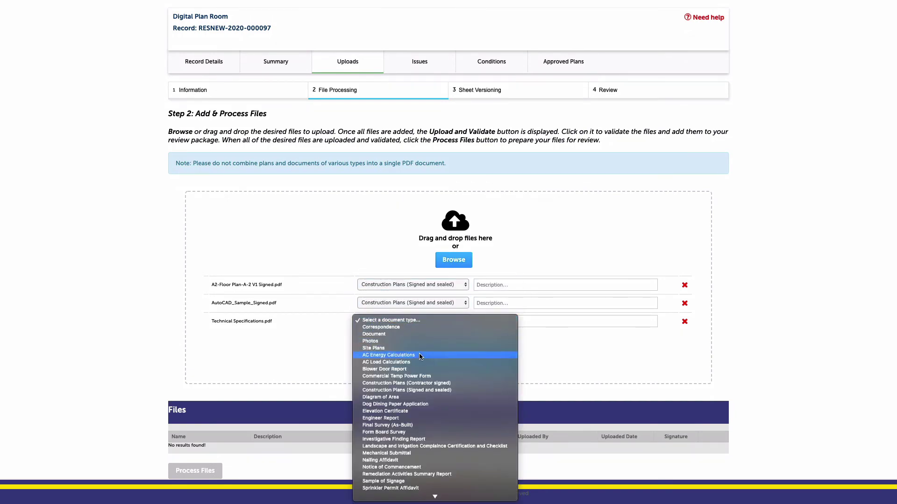
{"action": "left_click", "coordinate": [392, 357]}
Enter descriptions for the three new files and upload them for validation
{"action": "left_click", "coordinate": [513, 285]}
{"action": "type", "text": "floorplan"}
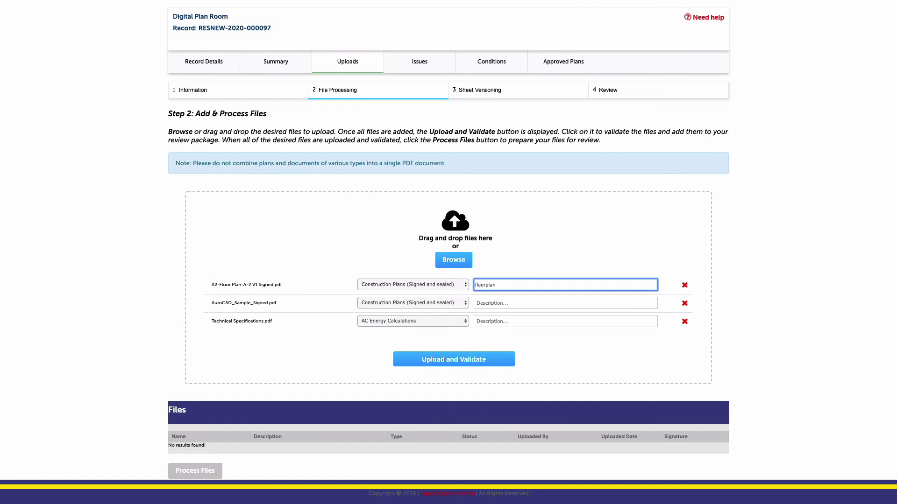
{"action": "left_click", "coordinate": [507, 304]}
{"action": "type", "text": "architectural"}
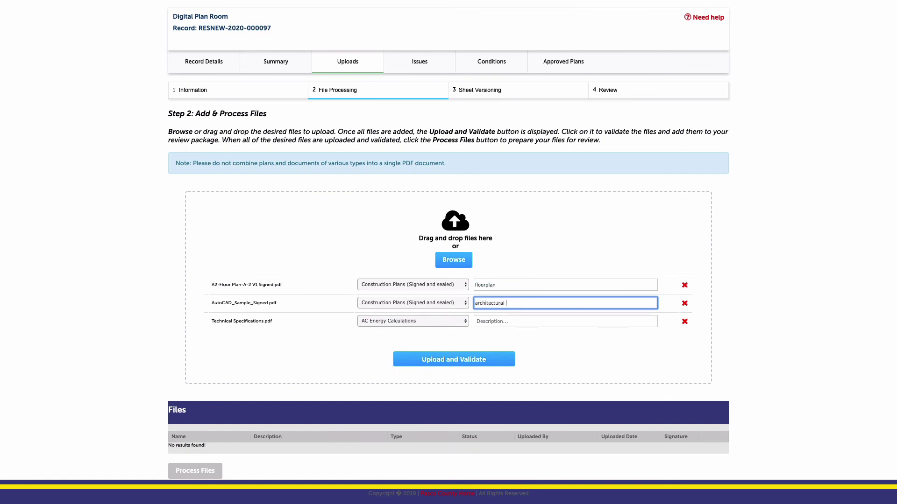
{"action": "type", "text": " sheets"}
{"action": "key", "text": "Tab"}
{"action": "type", "text": "calculations"}
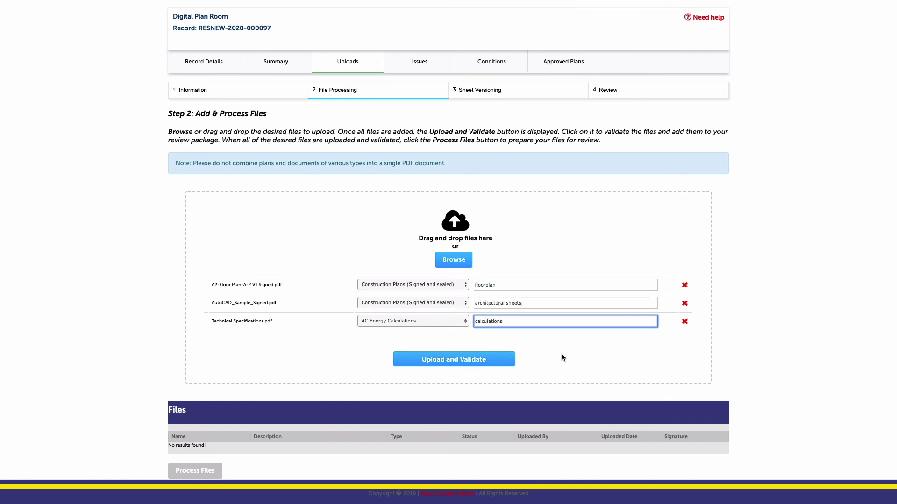
{"action": "left_click", "coordinate": [508, 389]}
{"action": "left_click", "coordinate": [450, 361]}
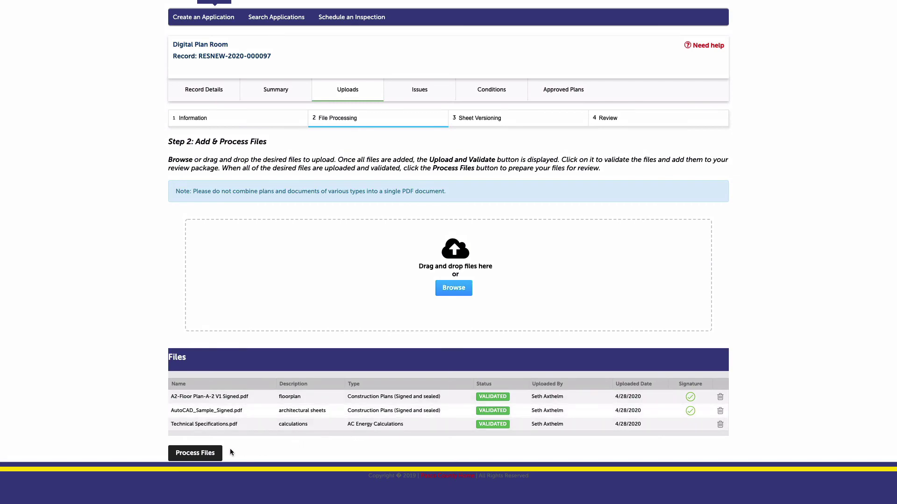
Send the three validated files for processing into individual sheets
{"action": "left_click", "coordinate": [207, 453]}
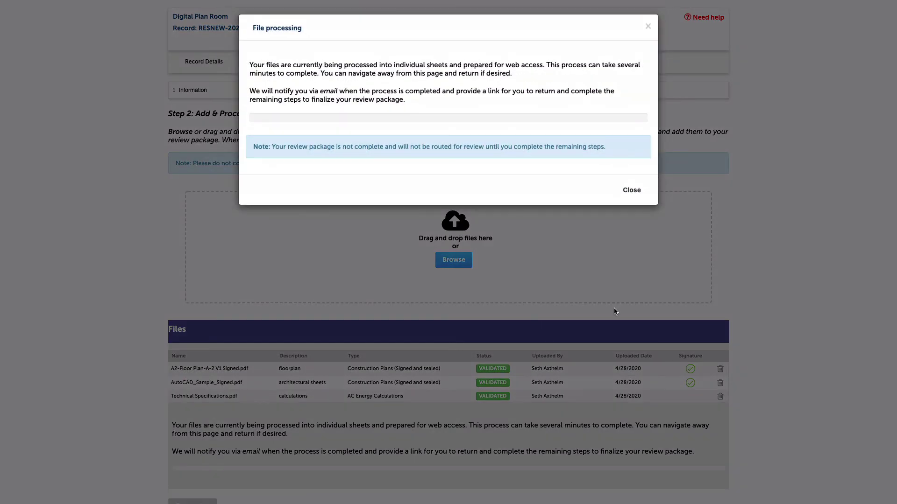